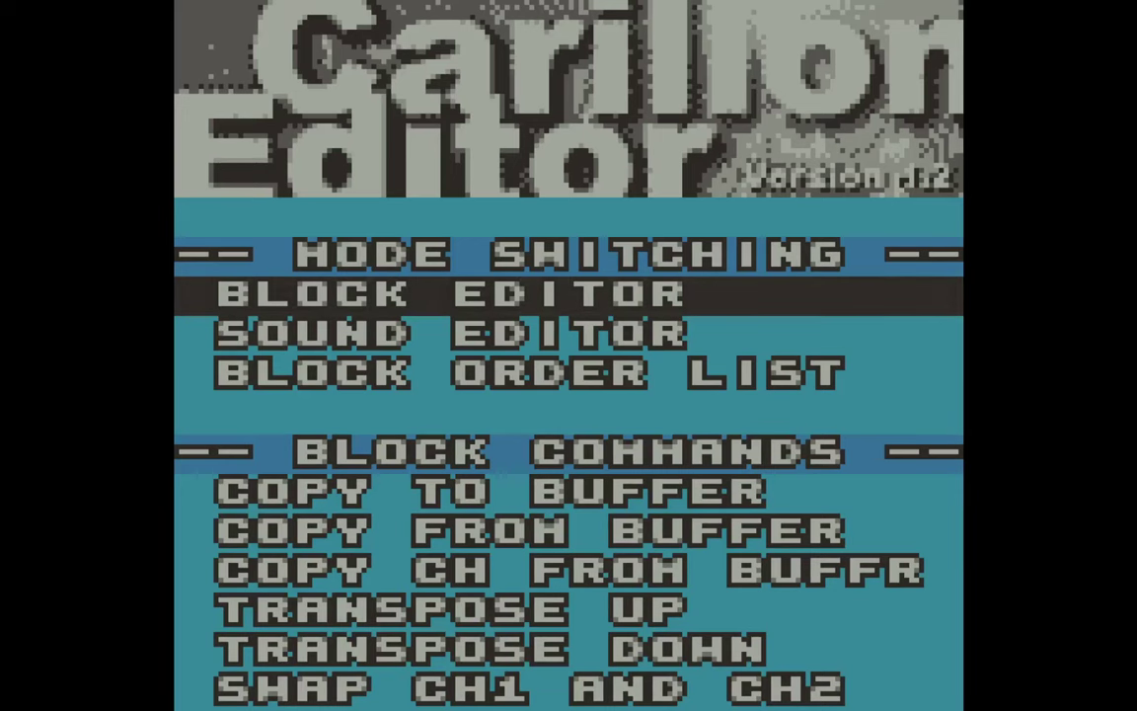
# Switch to SOUND EDITOR mode to show sound 0 with rows 00–0F all set to END
pyautogui.press('Down')
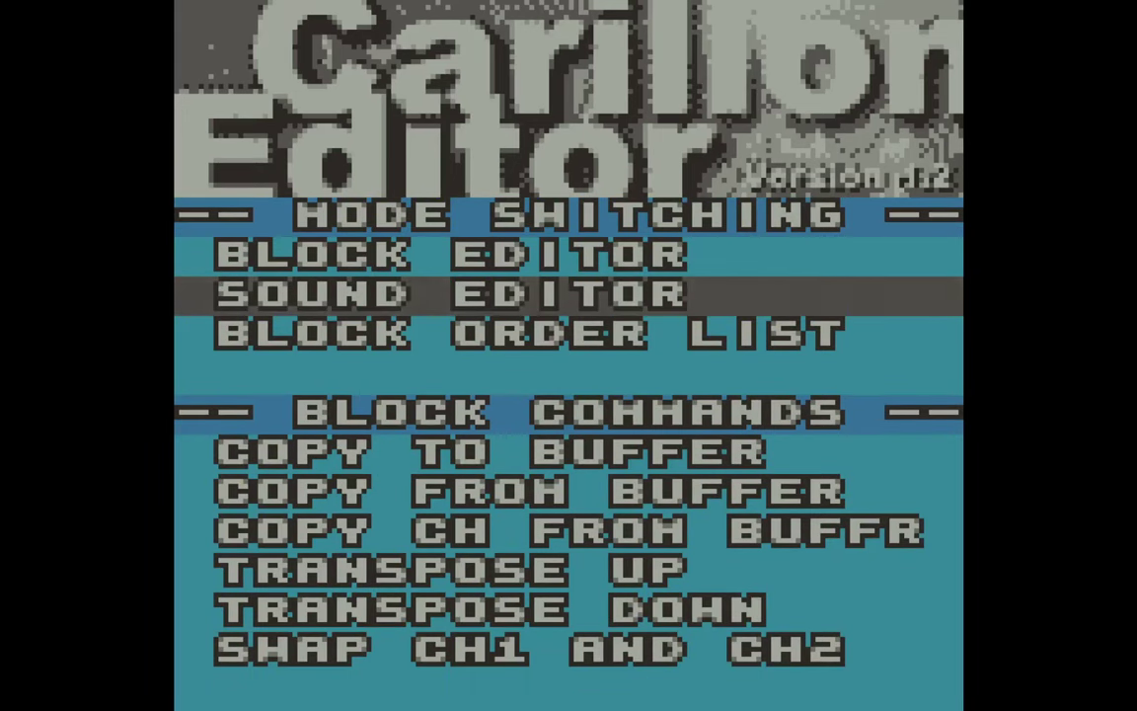
pyautogui.press('Return')
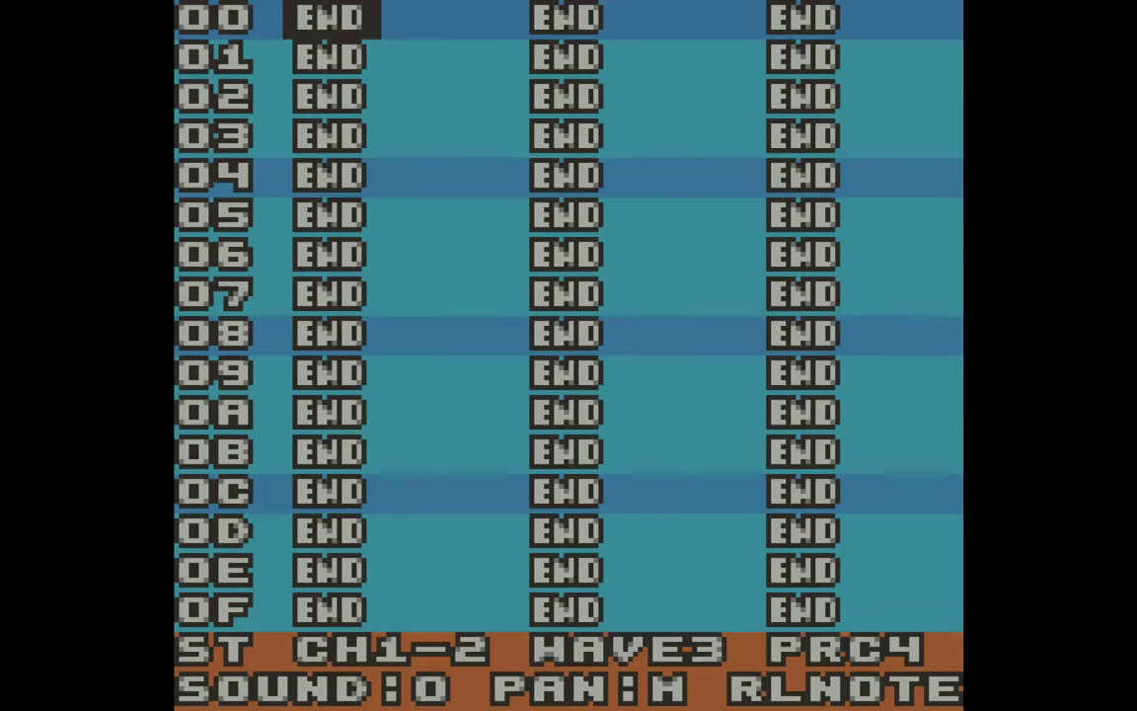
pyautogui.press('Down')
pyautogui.press('Down')
pyautogui.press('Up')
pyautogui.press('Up')
pyautogui.press('Down')
pyautogui.press('Down')
pyautogui.press('Down')
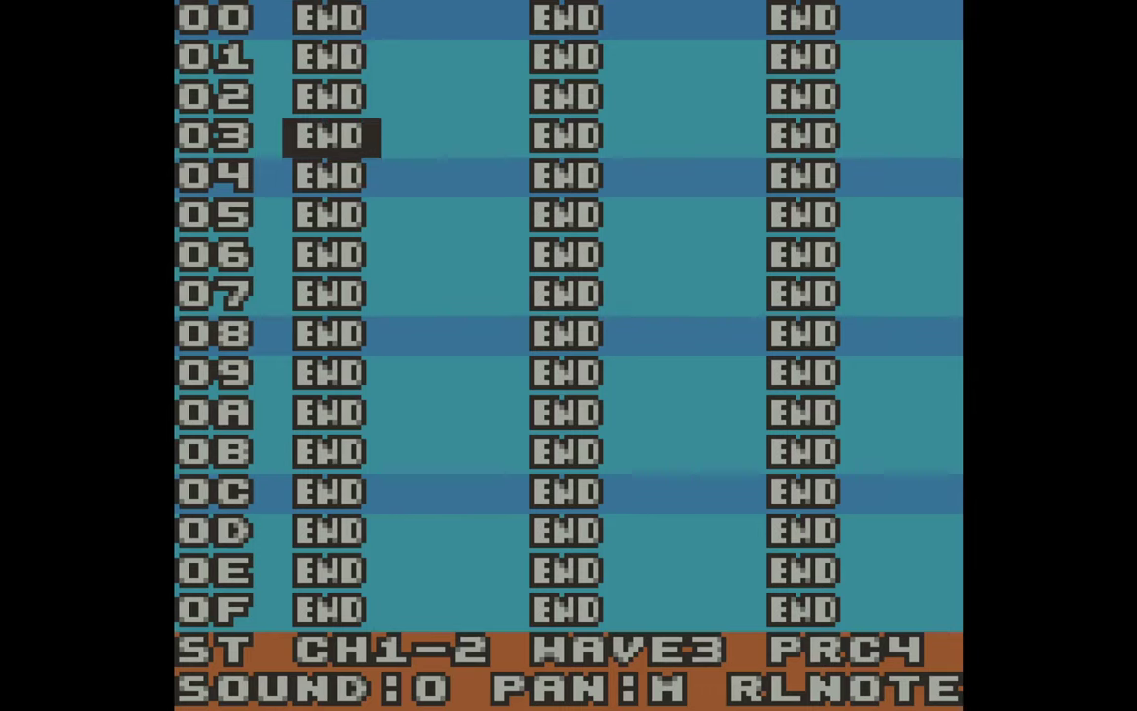
pyautogui.press('Up')
pyautogui.press('Up')
pyautogui.press('Up')
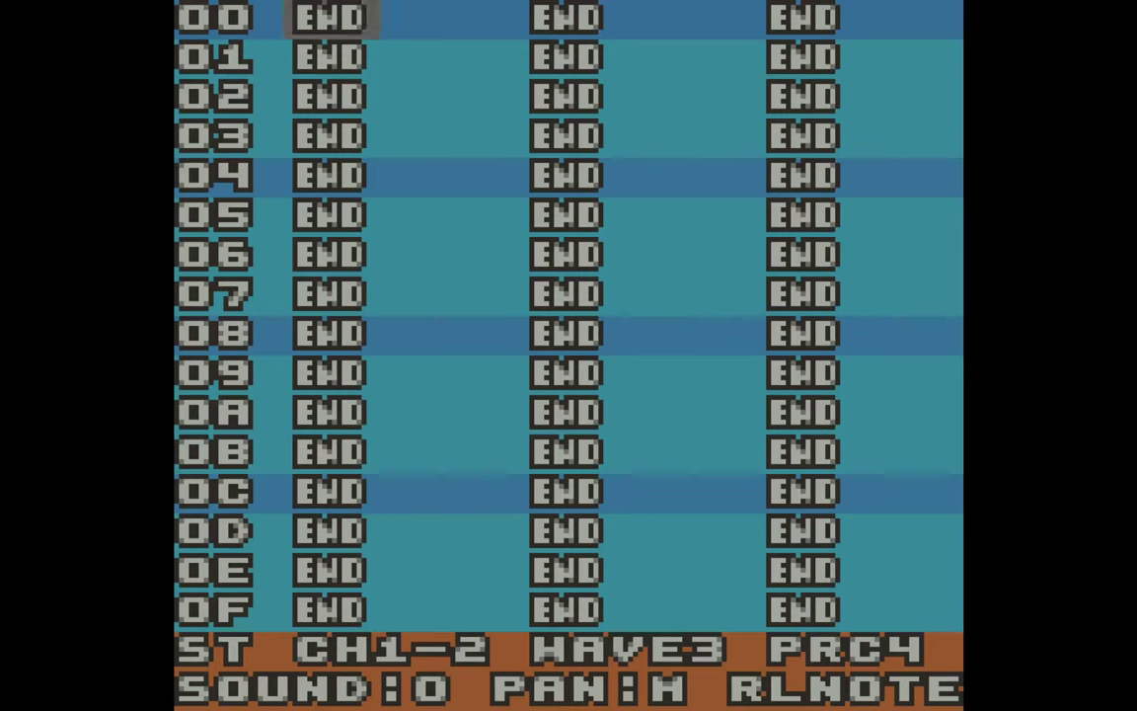
pyautogui.press('Down')
pyautogui.press('Down')
pyautogui.press('Down')
pyautogui.press('Down')
pyautogui.press('Down')
pyautogui.press('Down')
pyautogui.press('Down')
pyautogui.press('Down')
pyautogui.press('Down')
pyautogui.press('Down')
pyautogui.press('Down')
pyautogui.press('Down')
pyautogui.press('Down')
pyautogui.press('Down')
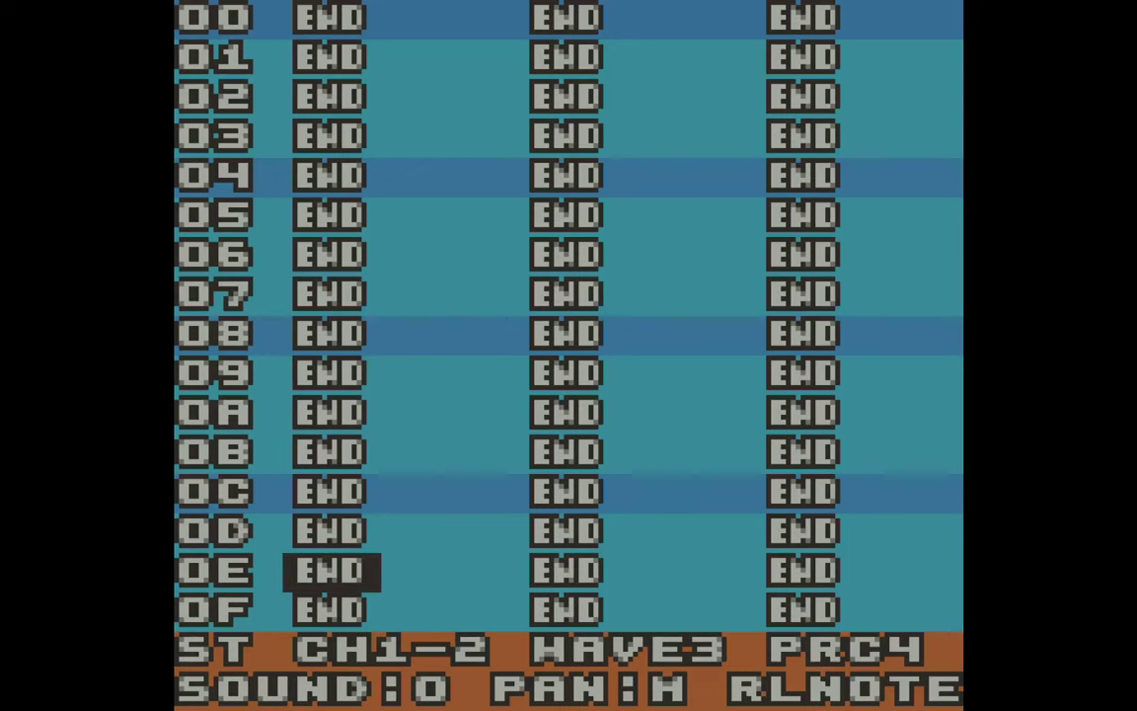
pyautogui.press('Up')
pyautogui.press('Up')
pyautogui.press('Up')
pyautogui.press('Up')
pyautogui.press('Up')
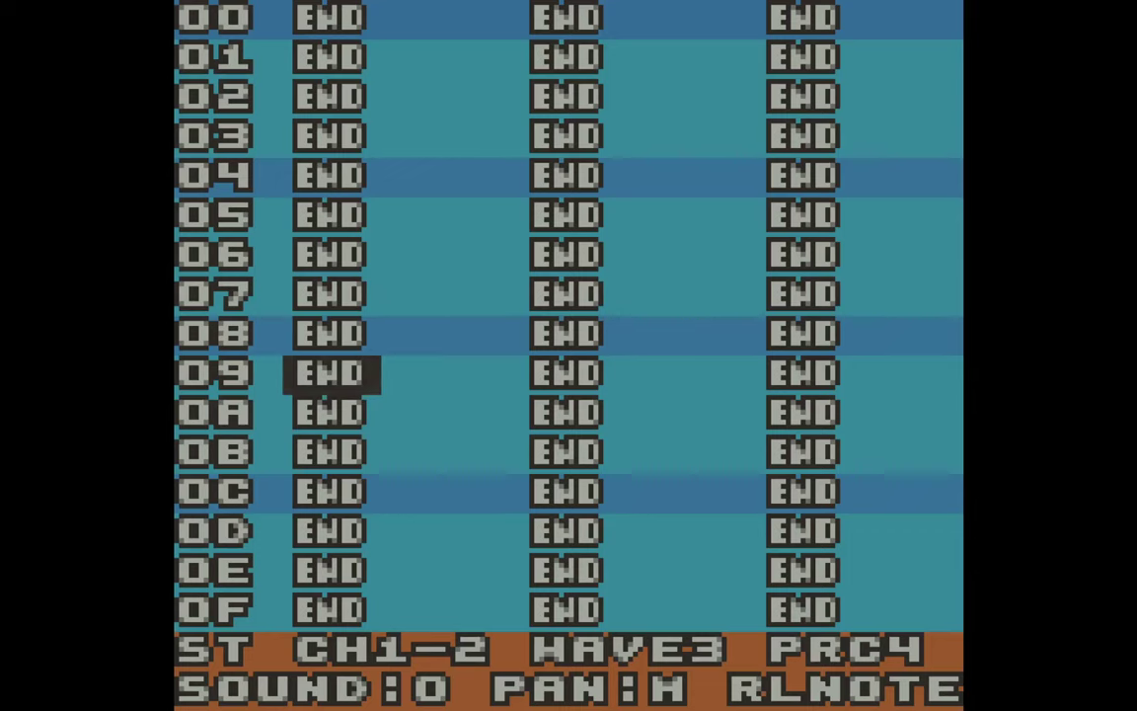
pyautogui.press('Up')
pyautogui.press('Up')
pyautogui.press('Up')
pyautogui.press('Up')
pyautogui.press('Up')
pyautogui.press('Up')
pyautogui.press('Up')
pyautogui.press('Up')
pyautogui.press('Up')
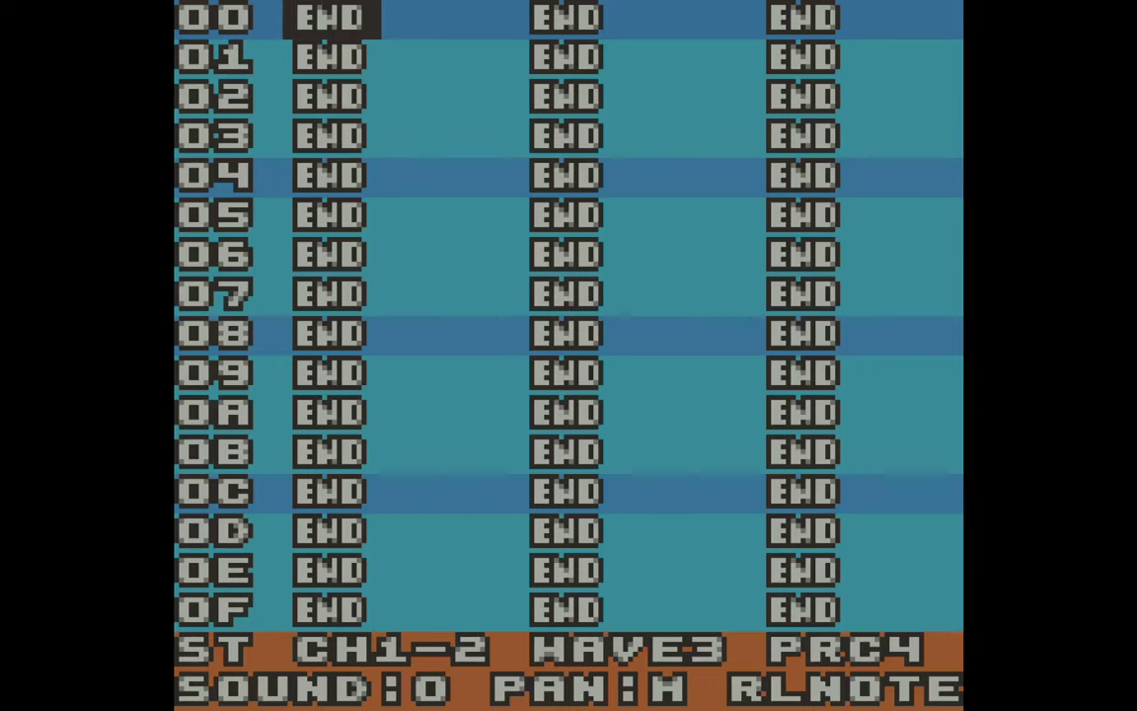
pyautogui.press('Down')
pyautogui.press('Down')
pyautogui.press('Down')
pyautogui.press('Down')
pyautogui.press('Down')
pyautogui.press('Down')
pyautogui.press('Down')
pyautogui.press('Down')
pyautogui.press('Down')
pyautogui.press('Down')
pyautogui.press('Down')
pyautogui.press('Down')
pyautogui.press('Down')
pyautogui.press('Down')
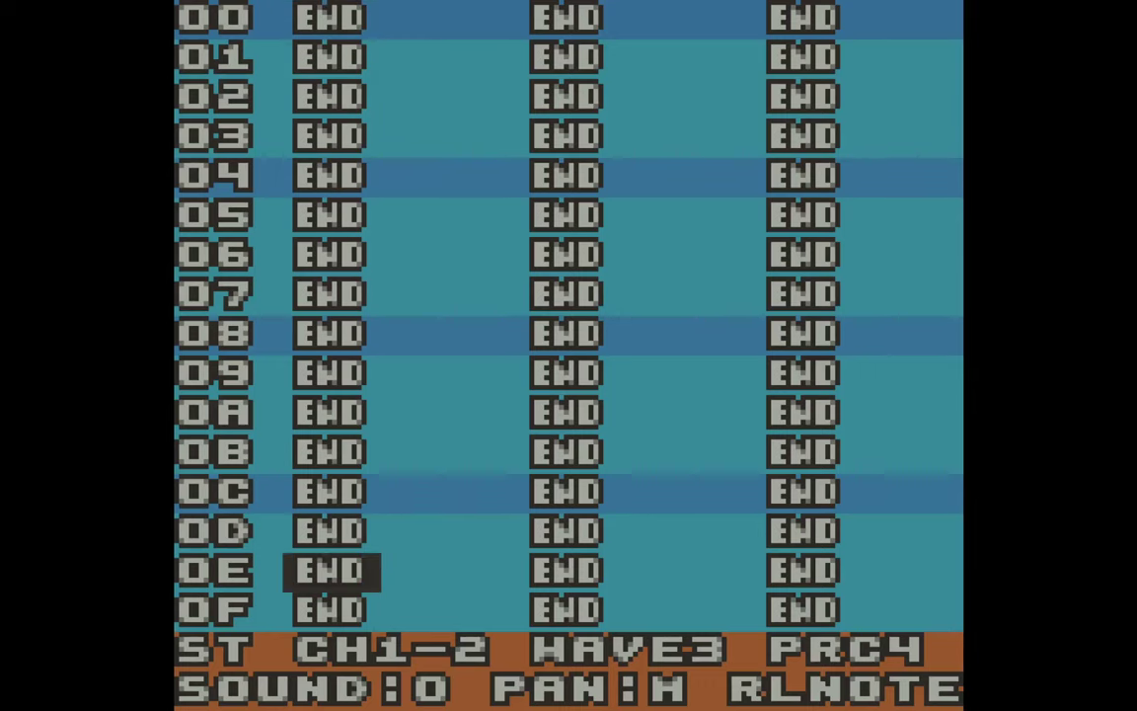
pyautogui.press('Down')
pyautogui.press('Up')
pyautogui.press('Up')
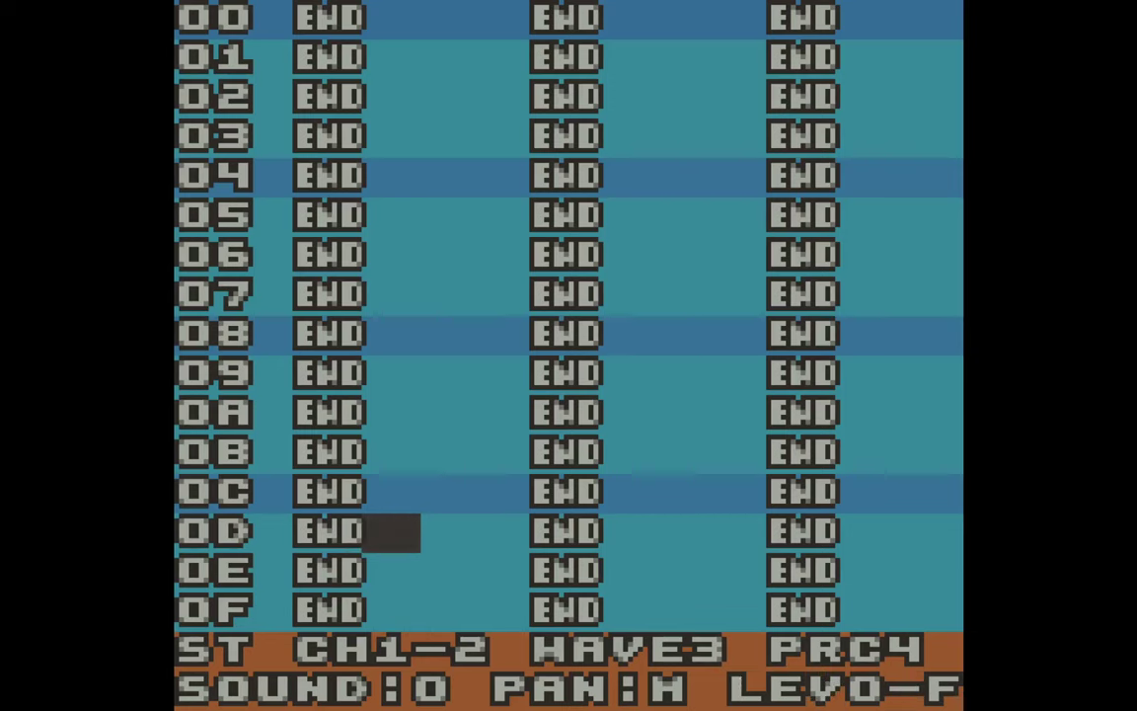
pyautogui.press('Right')
pyautogui.press('Up')
pyautogui.press('Up')
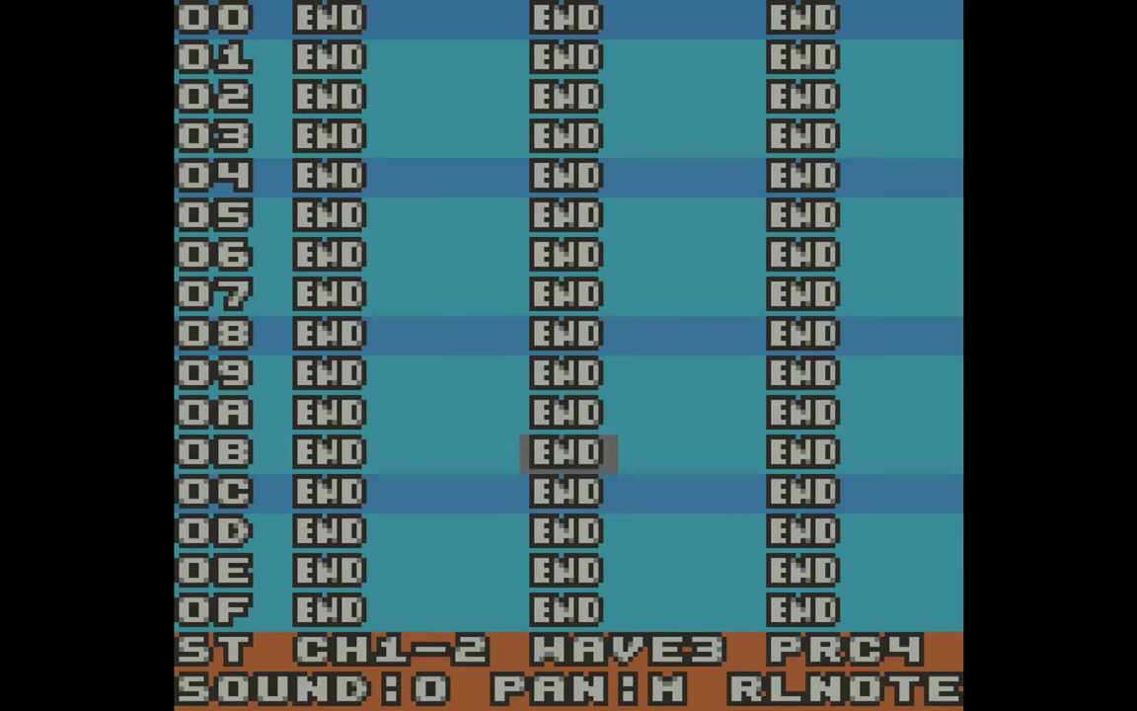
pyautogui.press('Up')
pyautogui.press('Up')
pyautogui.press('Up')
pyautogui.press('Up')
pyautogui.press('Up')
pyautogui.press('Up')
pyautogui.press('Up')
pyautogui.press('Up')
pyautogui.press('Up')
pyautogui.press('Up')
pyautogui.press('Up')
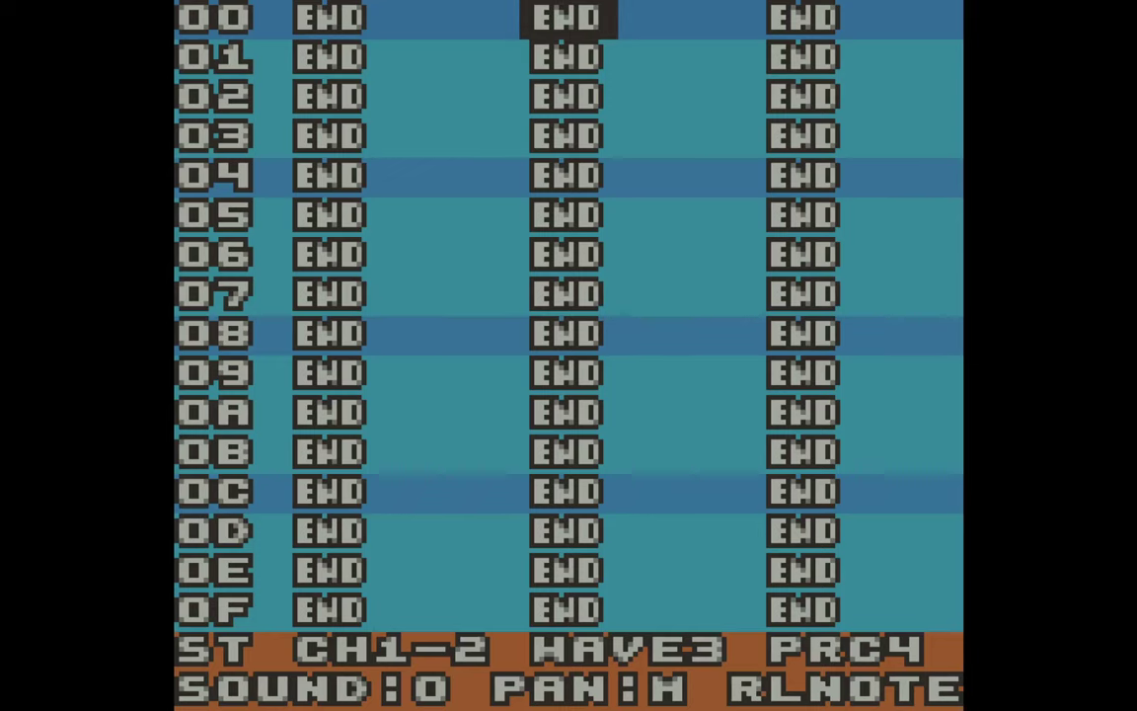
pyautogui.press('Down')
pyautogui.press('Down')
pyautogui.press('Down')
pyautogui.press('Down')
pyautogui.press('Down')
pyautogui.press('Down')
pyautogui.press('Down')
pyautogui.press('Down')
pyautogui.press('Down')
pyautogui.press('Down')
pyautogui.press('Down')
pyautogui.press('Down')
pyautogui.press('Down')
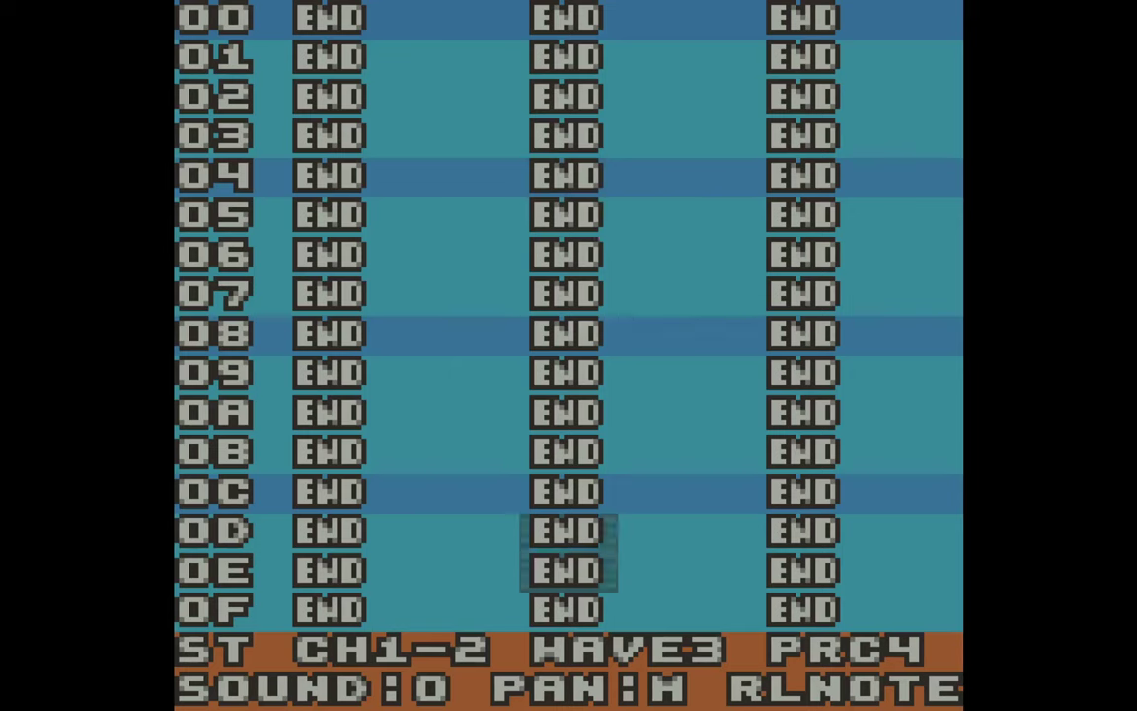
pyautogui.press('Down')
pyautogui.press('Down')
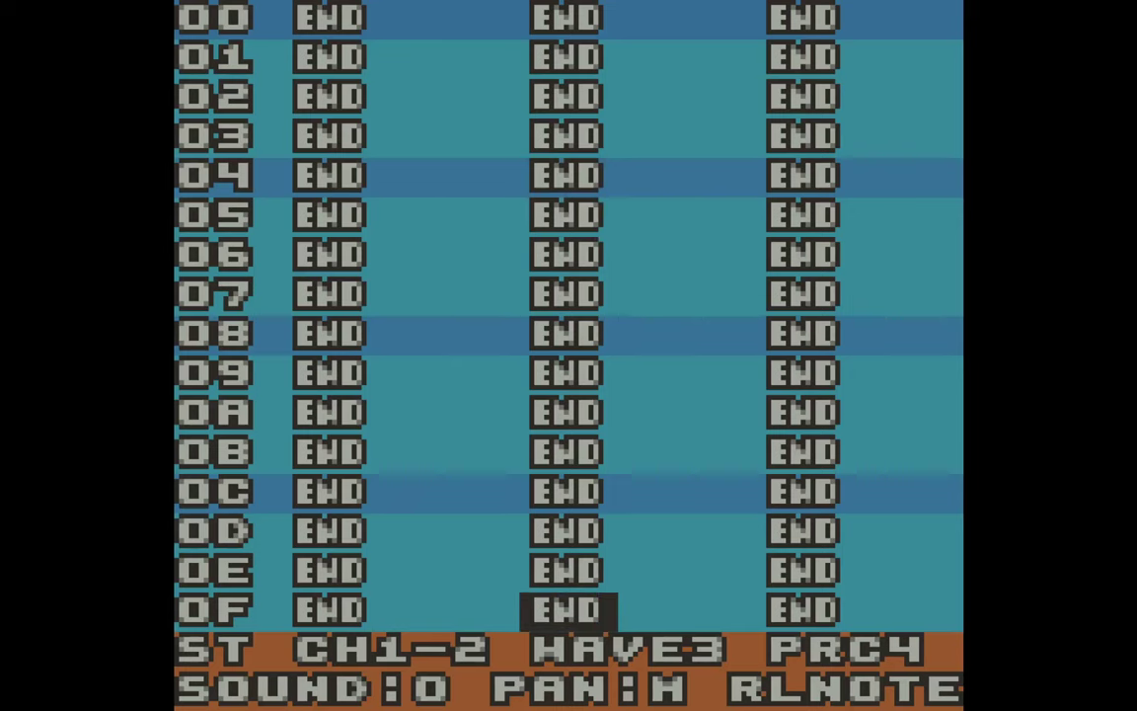
pyautogui.press('Right')
pyautogui.press('Up')
pyautogui.press('Up')
pyautogui.press('Up')
pyautogui.press('Up')
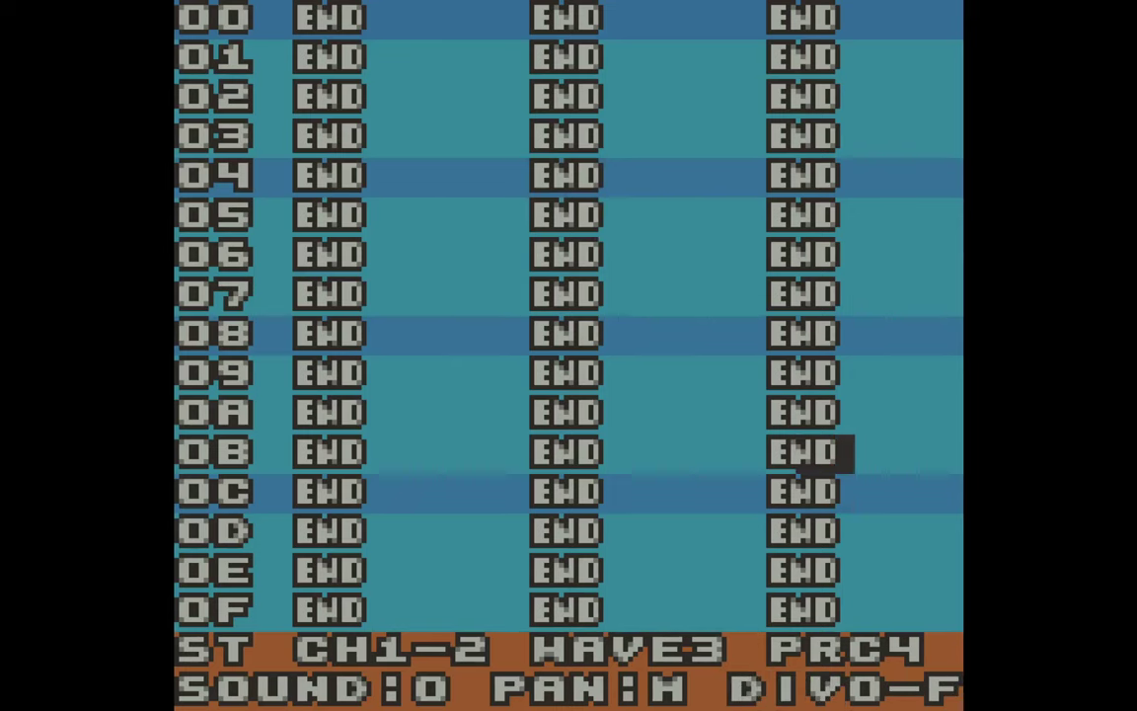
pyautogui.press('Up')
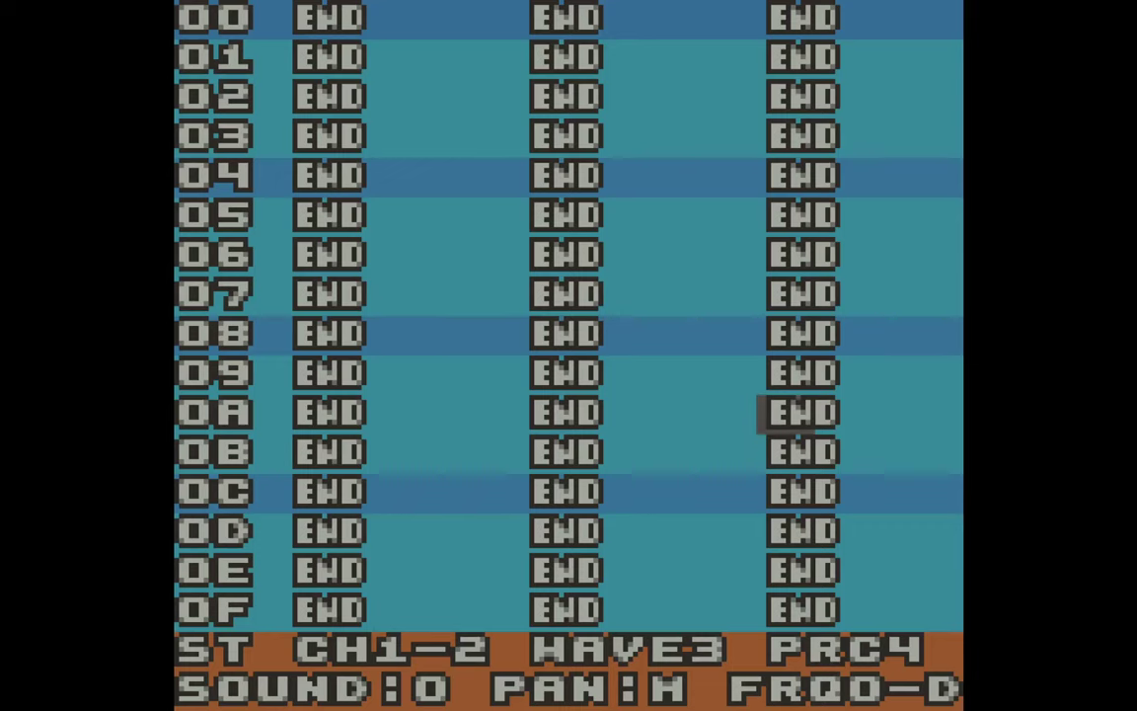
pyautogui.press('Up')
pyautogui.press('Up')
pyautogui.press('Up')
pyautogui.press('Up')
pyautogui.press('Up')
pyautogui.press('Up')
pyautogui.press('Up')
pyautogui.press('Up')
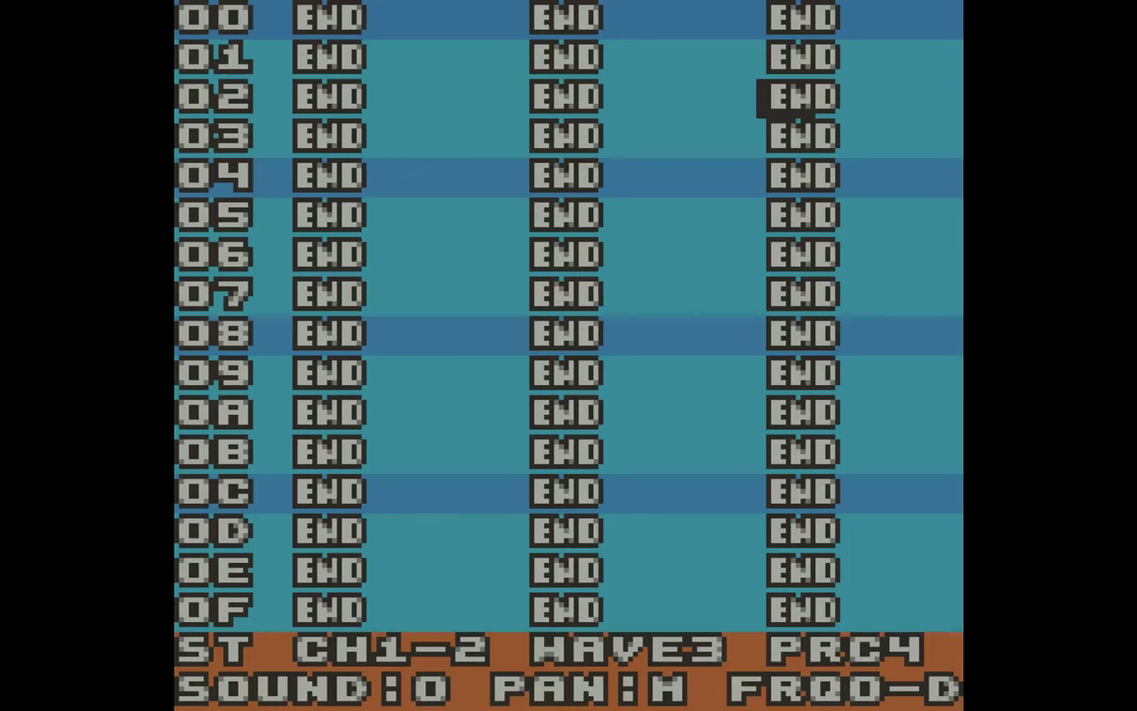
pyautogui.press('Left')
pyautogui.press('Left')
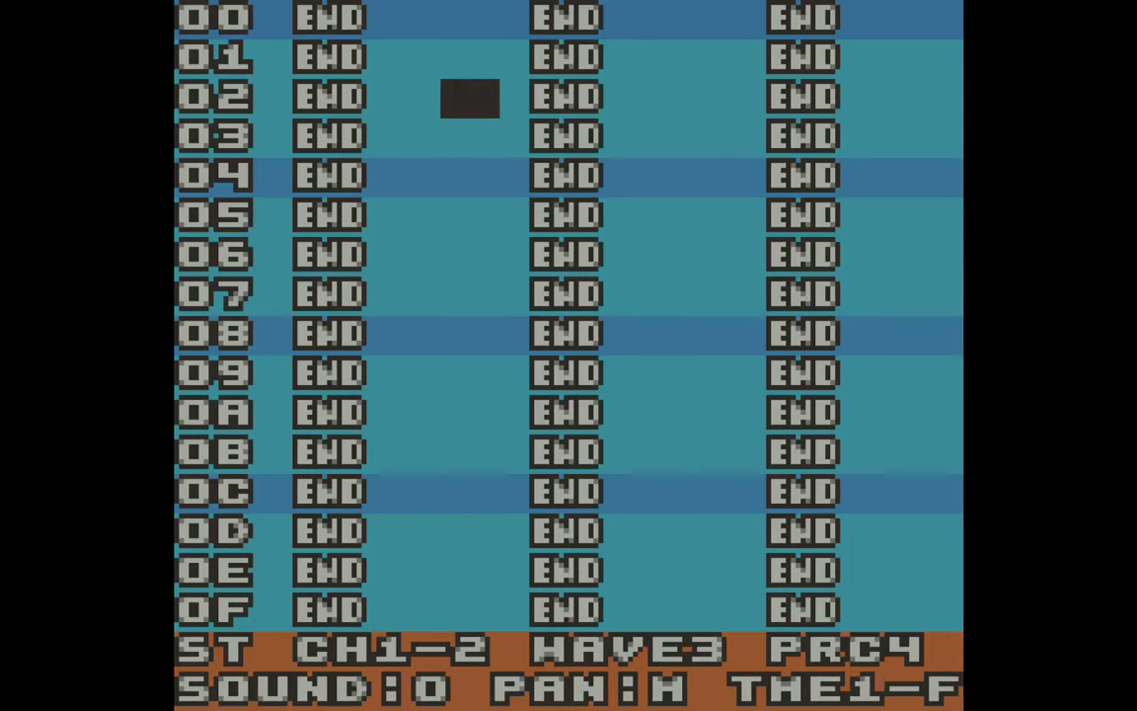
pyautogui.press('Left')
pyautogui.press('Left')
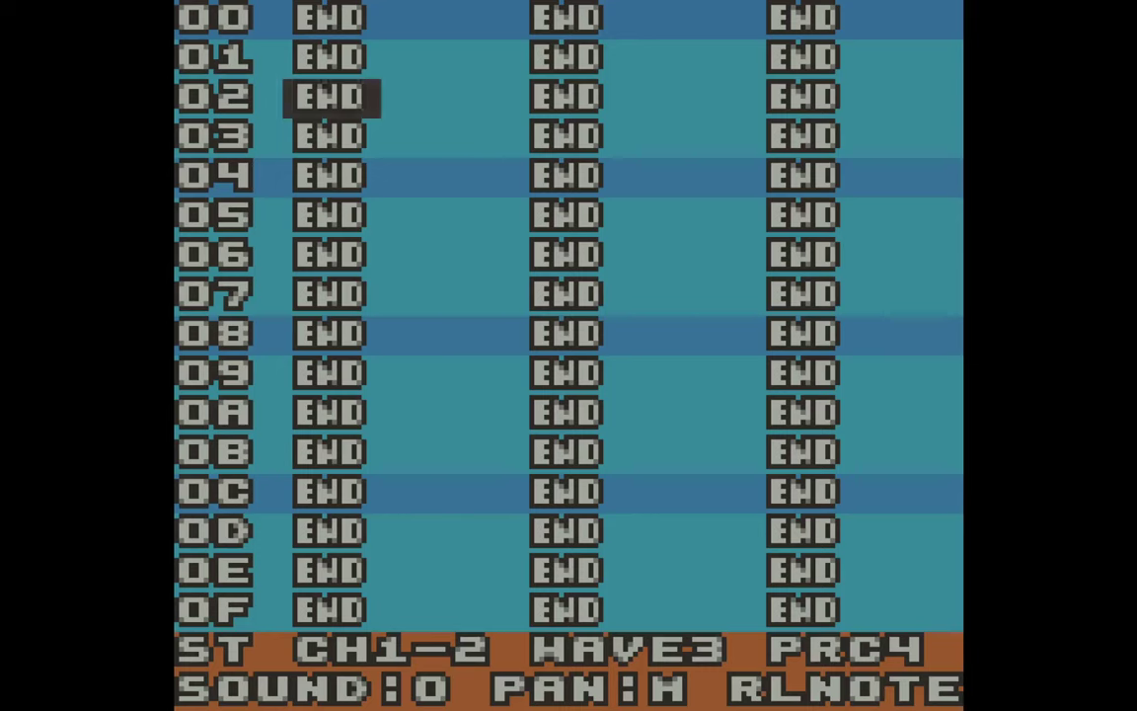
pyautogui.press('Down')
pyautogui.press('Down')
pyautogui.press('Down')
pyautogui.press('Down')
pyautogui.press('Down')
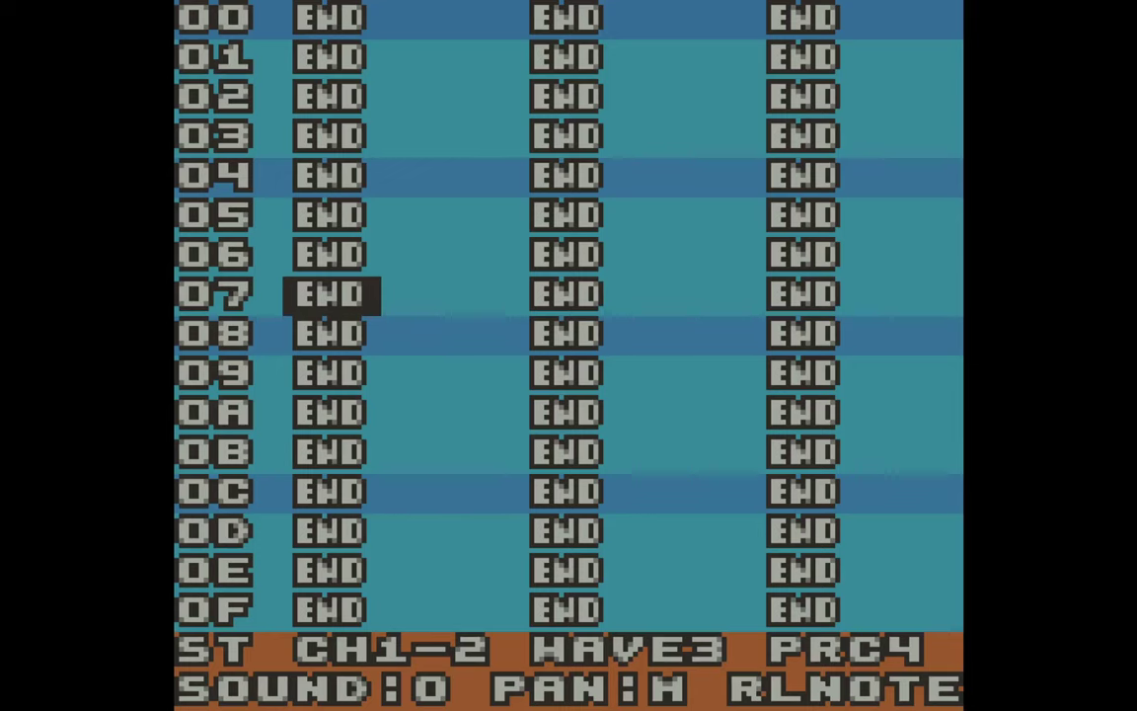
pyautogui.press('Down')
pyautogui.press('Right')
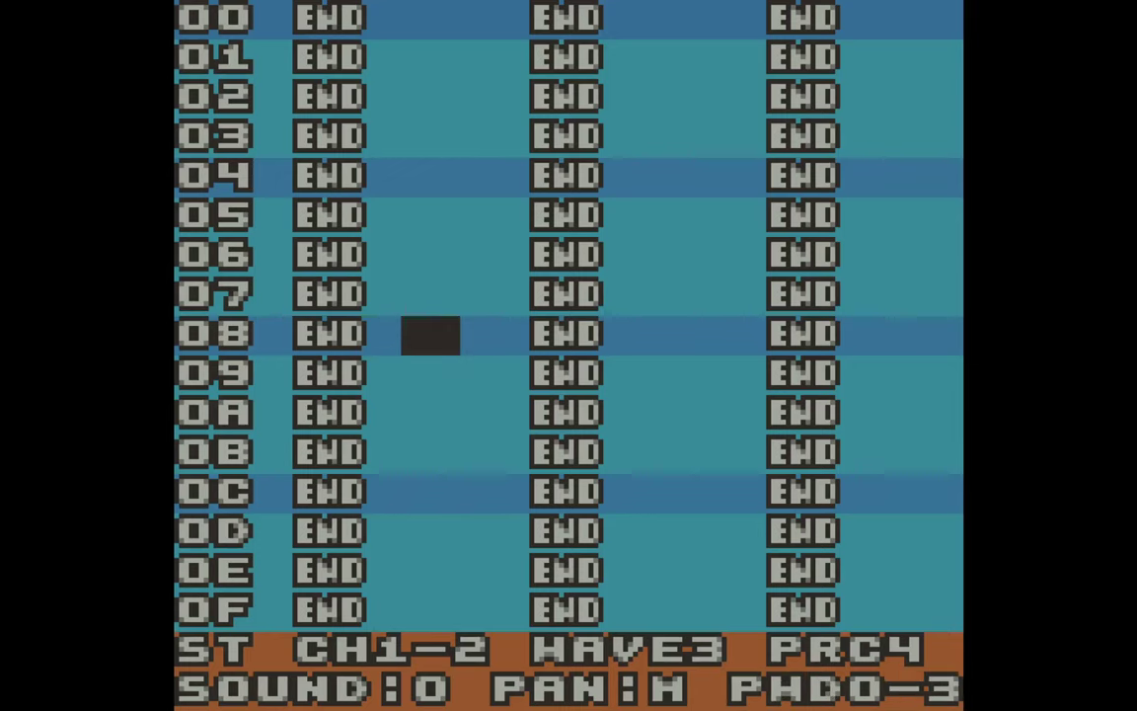
pyautogui.press('Left')
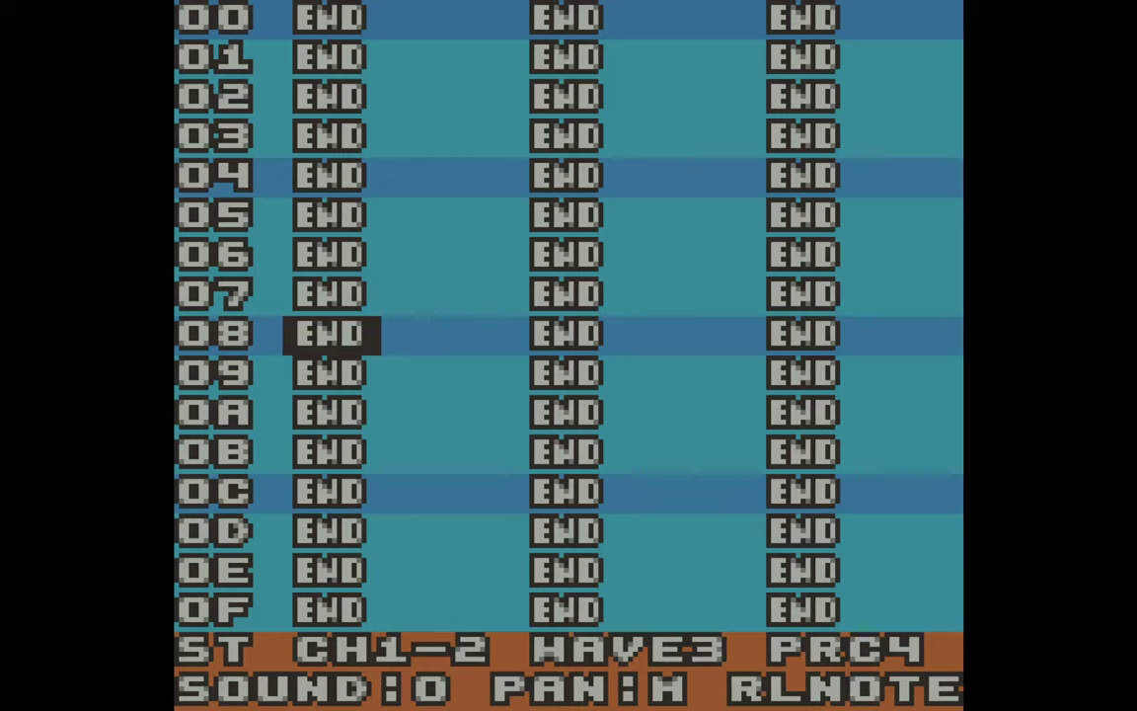
pyautogui.press('Right')
pyautogui.press('Right')
pyautogui.press('Right')
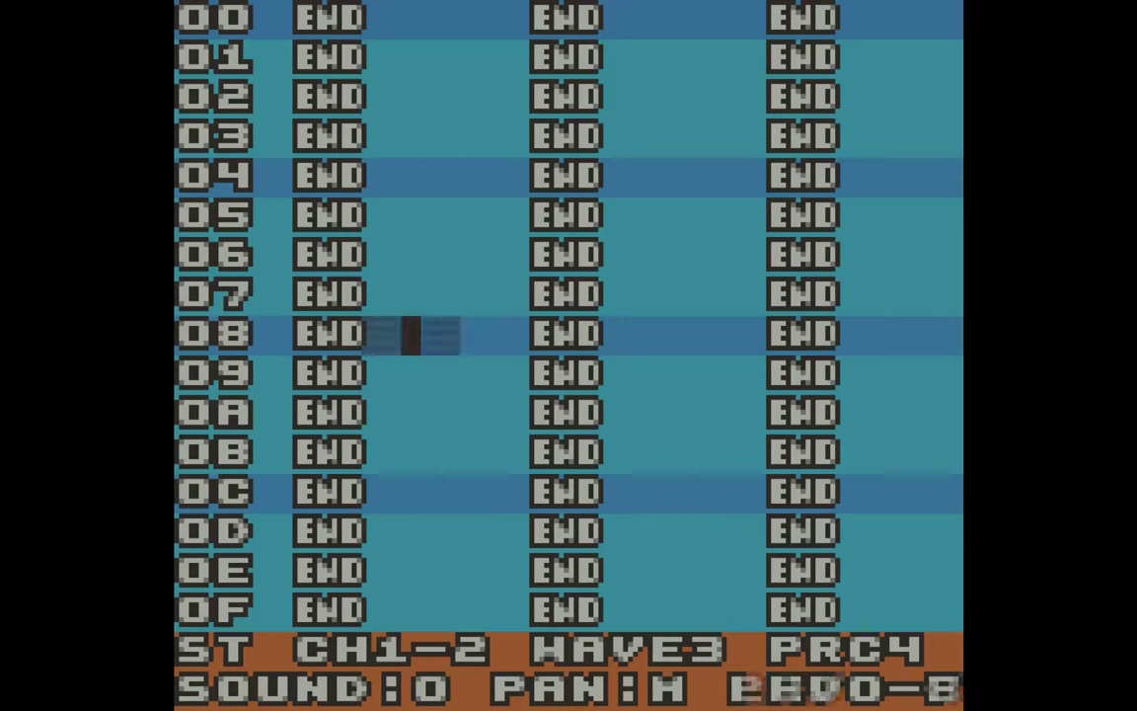
pyautogui.press('Right')
pyautogui.press('Left')
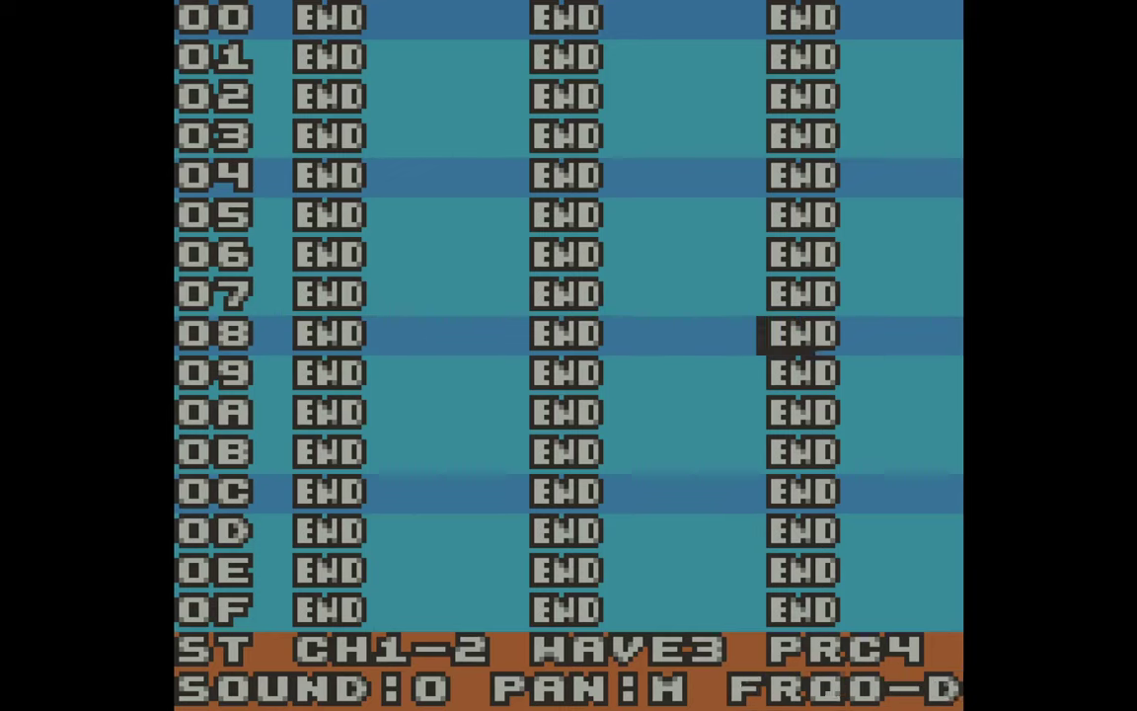
pyautogui.press('Left')
pyautogui.press('Left')
pyautogui.press('Left')
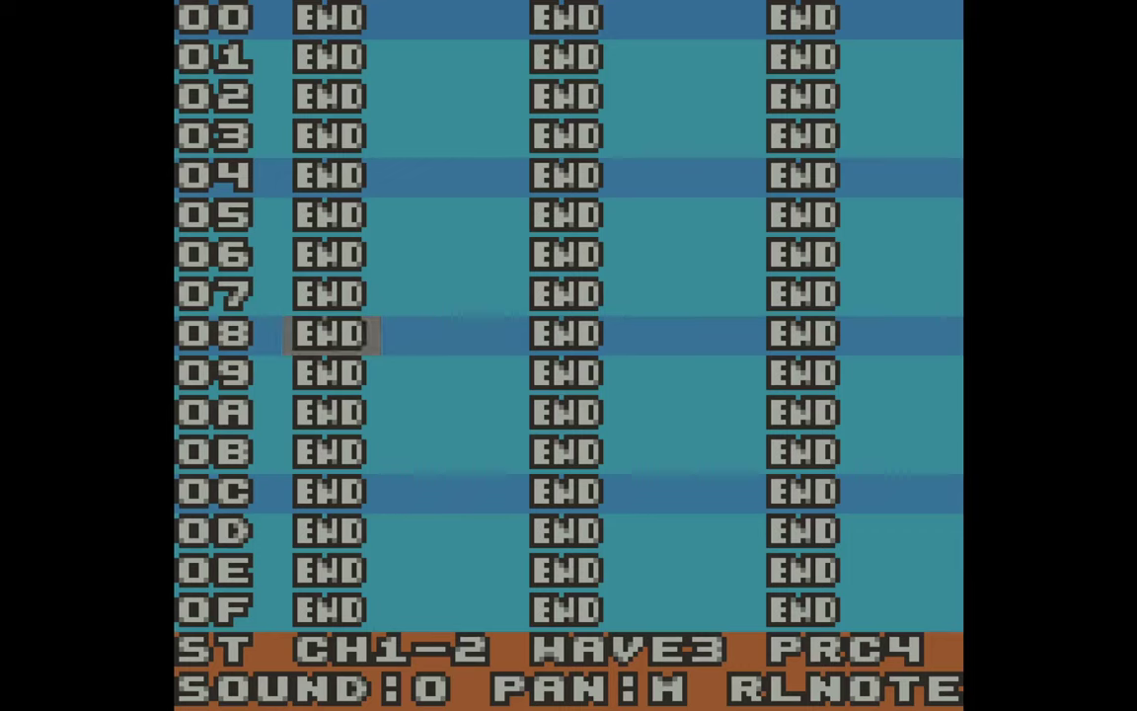
pyautogui.press('Down')
pyautogui.press('Down')
pyautogui.press('Down')
pyautogui.press('Down')
pyautogui.press('Down')
pyautogui.press('Down')
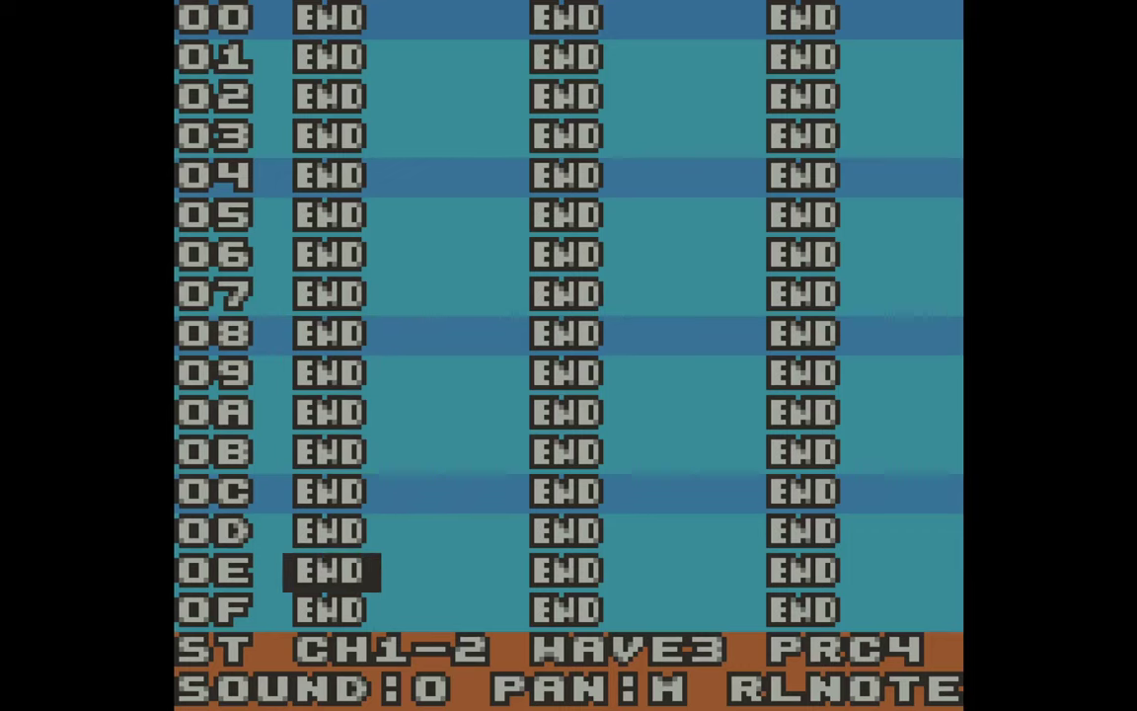
pyautogui.press('Down')
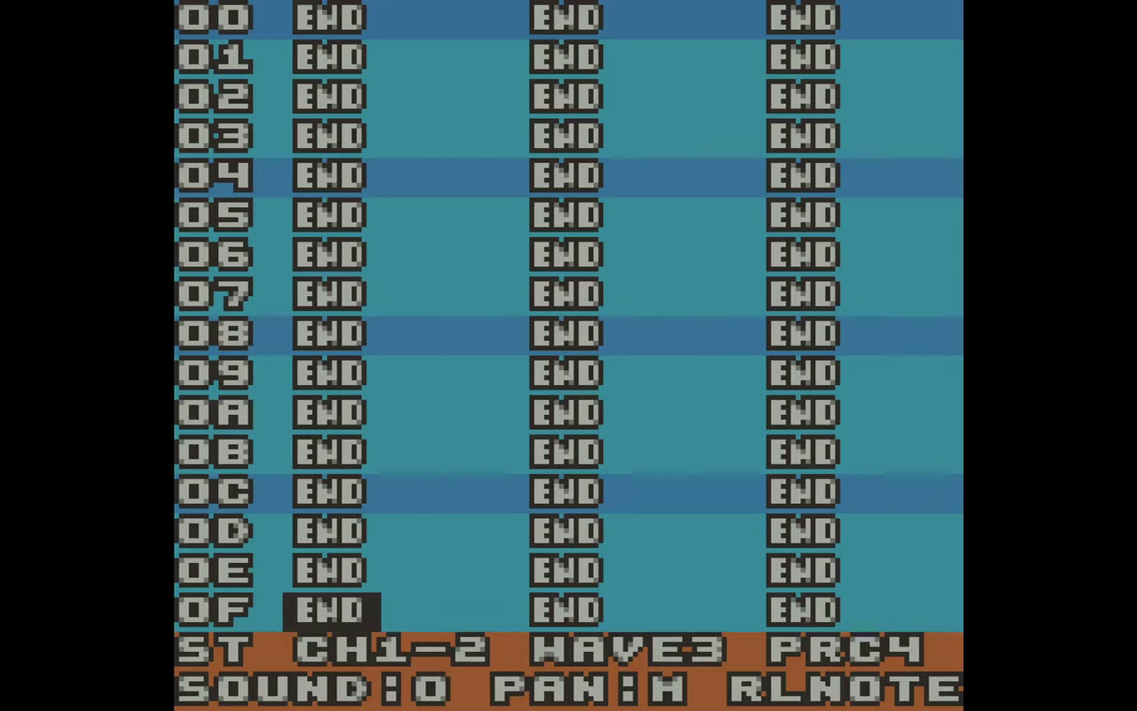
pyautogui.press('z')
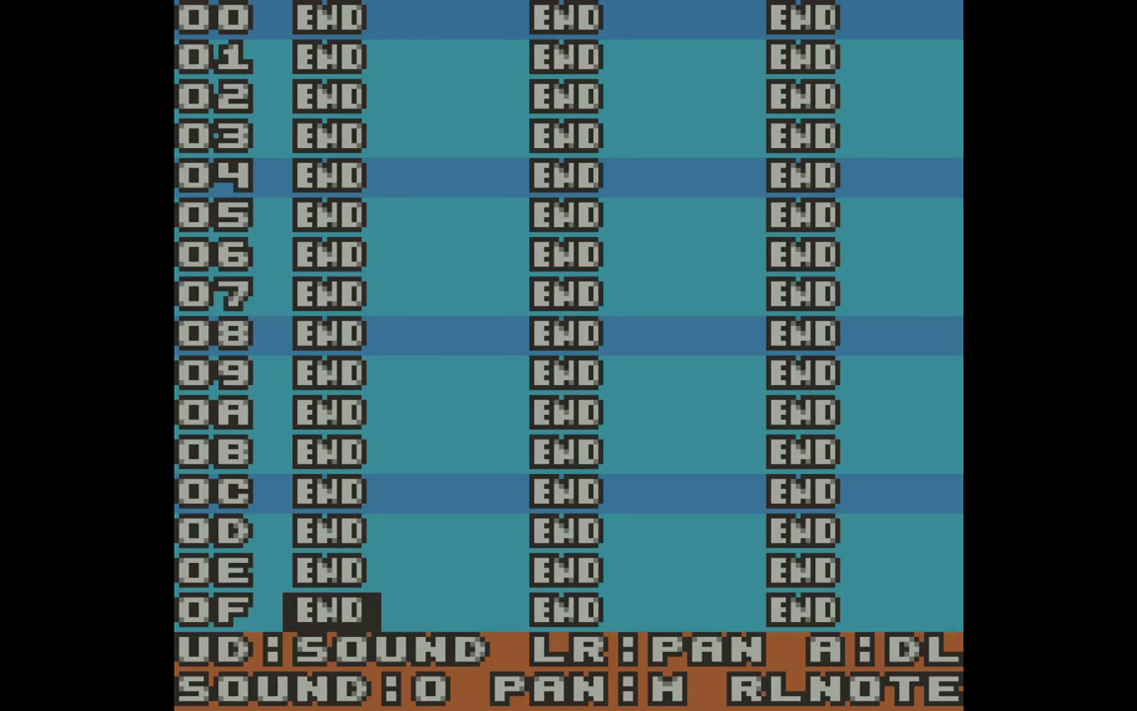
pyautogui.press('Up')
pyautogui.press('Up')
pyautogui.press('Up')
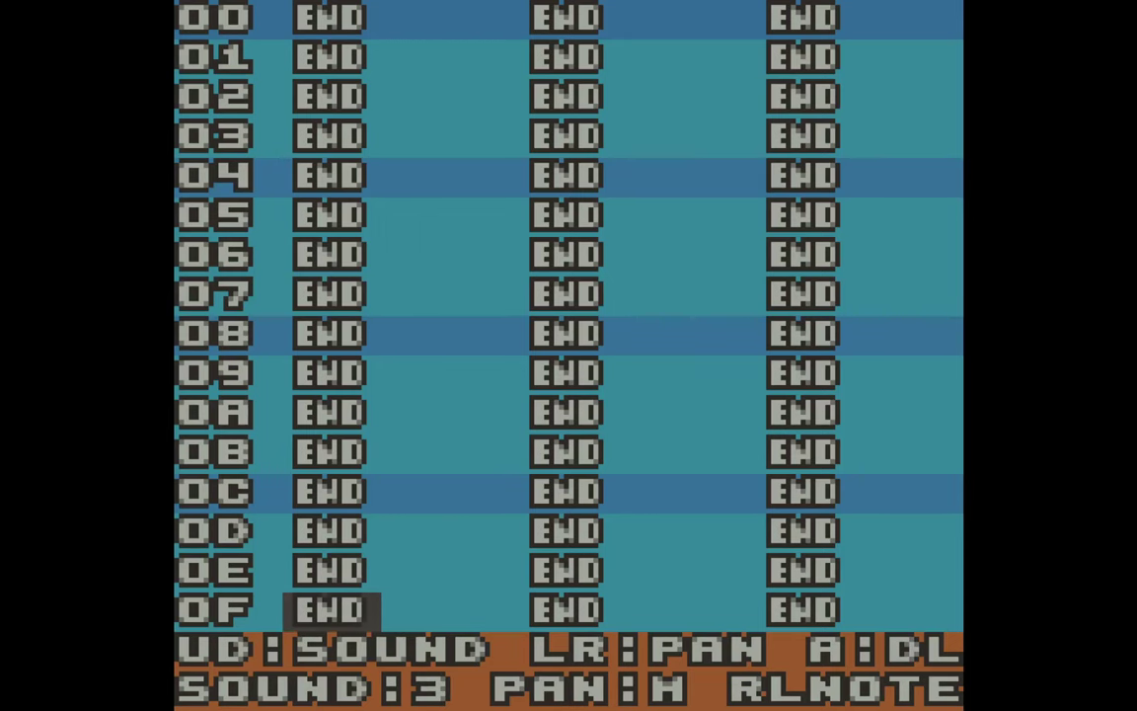
pyautogui.press('Down')
pyautogui.press('Down')
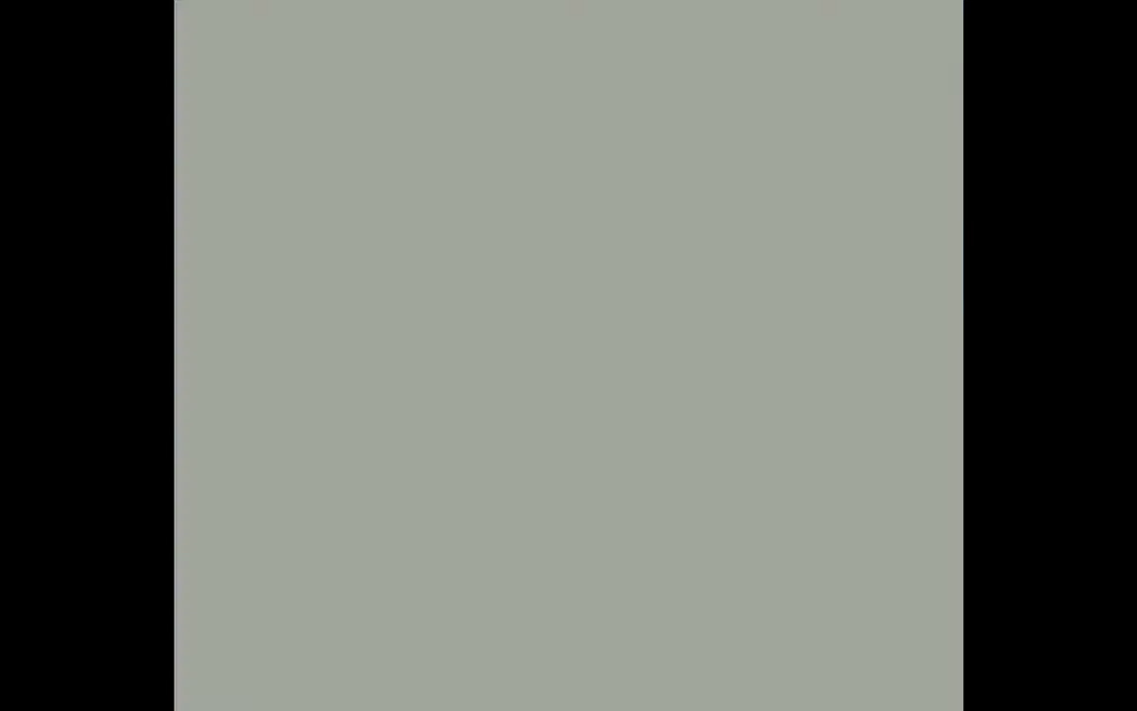
pyautogui.press('Down')
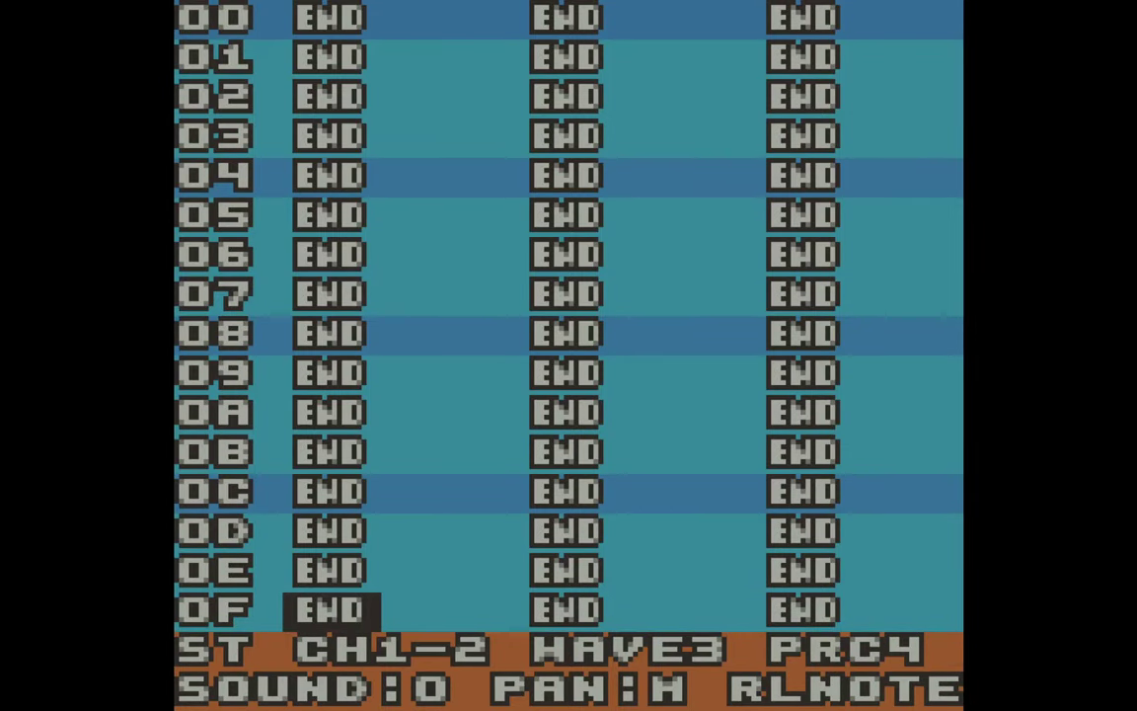
# Move the cursor up channel 1 to row 07's first END block
pyautogui.press('Up')
pyautogui.press('Up')
pyautogui.press('Up')
pyautogui.press('Up')
pyautogui.press('Up')
pyautogui.press('Up')
pyautogui.press('Up')
pyautogui.press('Up')
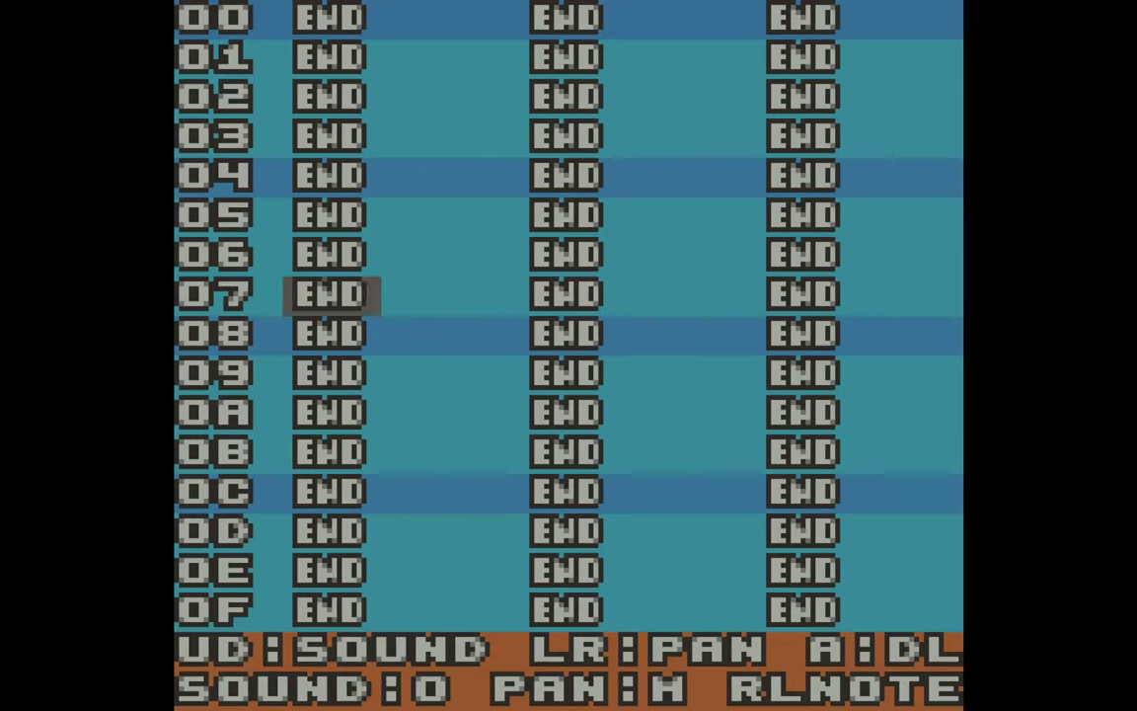
pyautogui.press('Up')
pyautogui.press('Up')
pyautogui.press('Up')
pyautogui.press('Up')
pyautogui.press('Up')
pyautogui.press('Up')
pyautogui.press('Up')
pyautogui.press('Up')
pyautogui.press('Up')
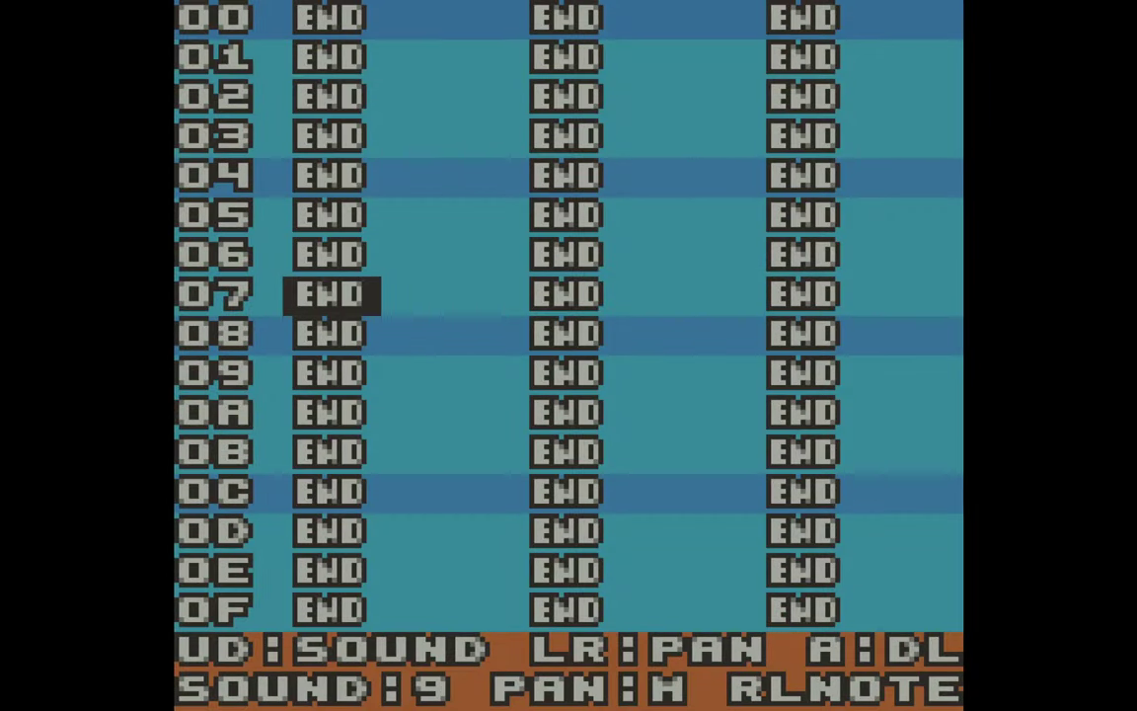
pyautogui.press('Up')
pyautogui.press('Up')
pyautogui.press('Down')
pyautogui.press('Up')
pyautogui.press('Up')
pyautogui.press('Up')
pyautogui.press('Up')
pyautogui.press('Up')
pyautogui.press('Up')
pyautogui.press('Down')
pyautogui.press('Down')
pyautogui.press('Down')
pyautogui.press('Up')
pyautogui.press('Up')
pyautogui.press('Up')
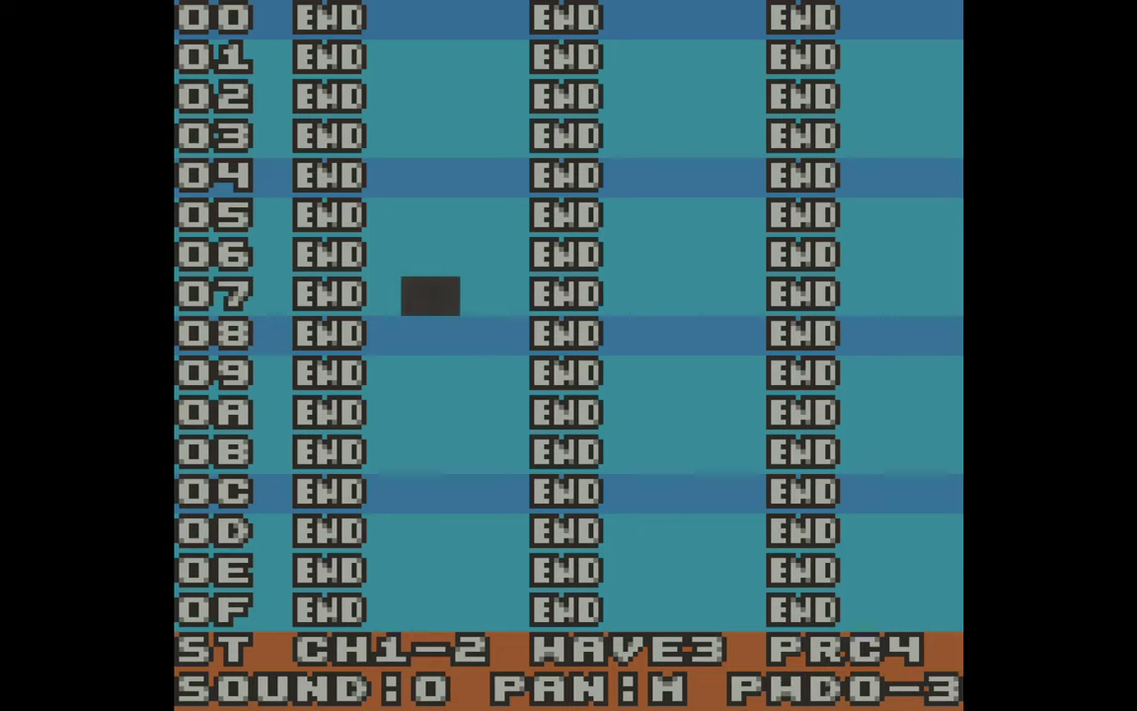
pyautogui.press('shift')
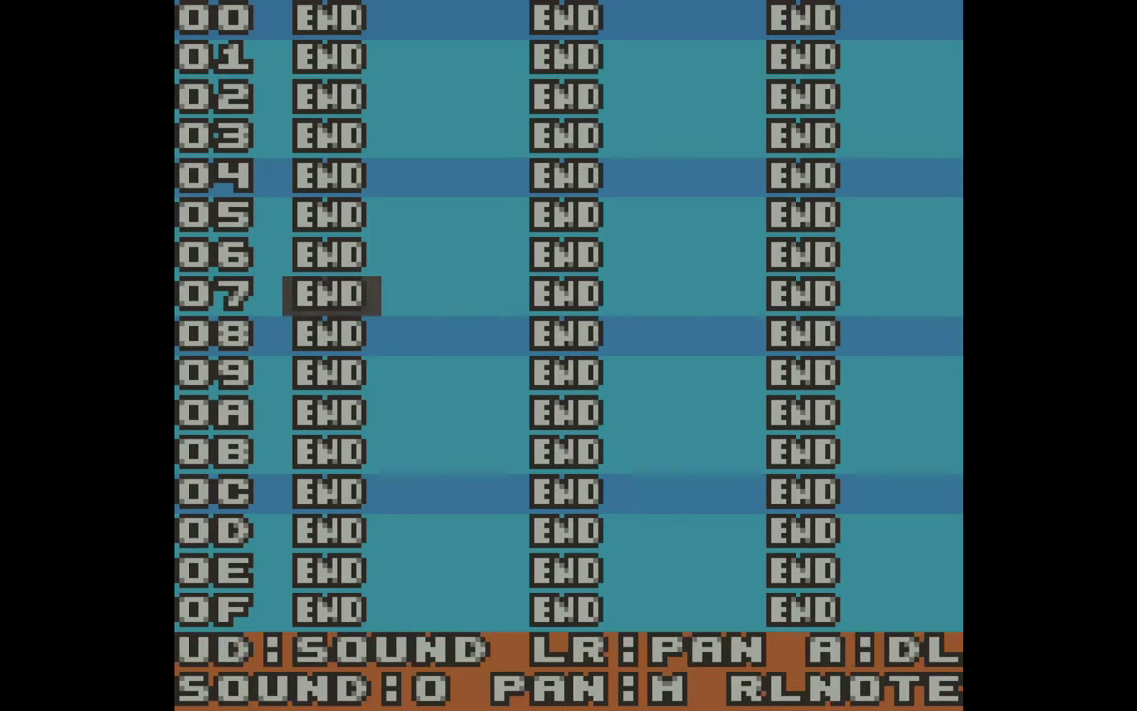
pyautogui.press('Left')
pyautogui.press('Right')
pyautogui.press('Right')
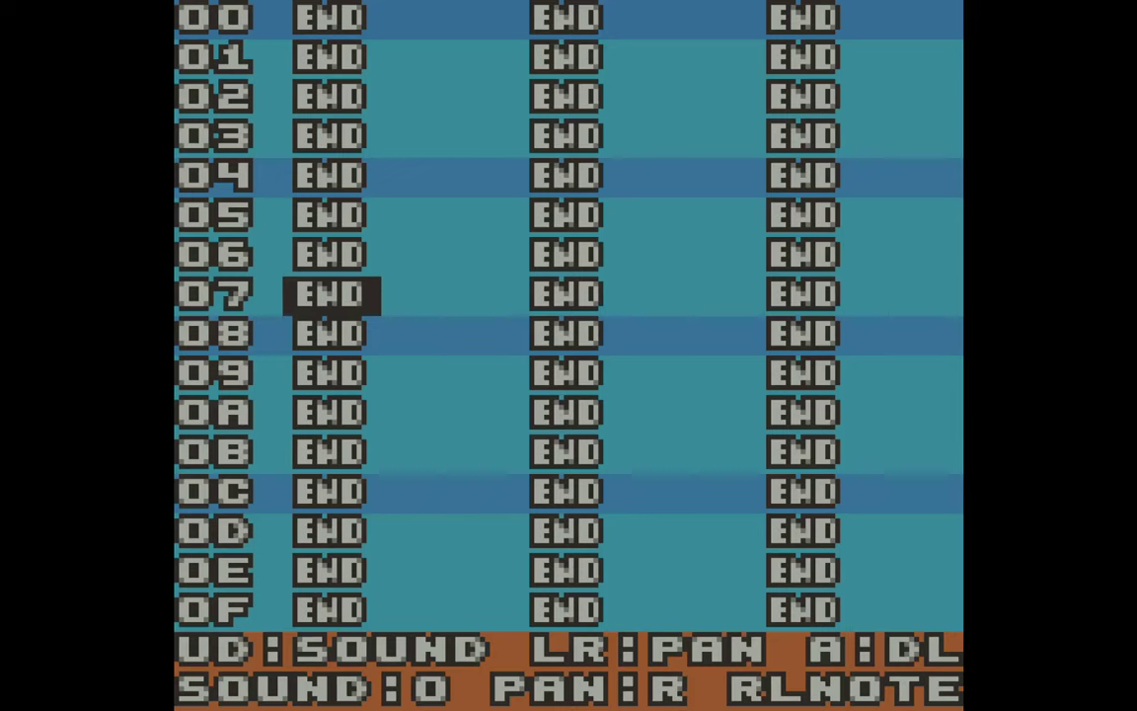
pyautogui.press('Left')
pyautogui.press('Left')
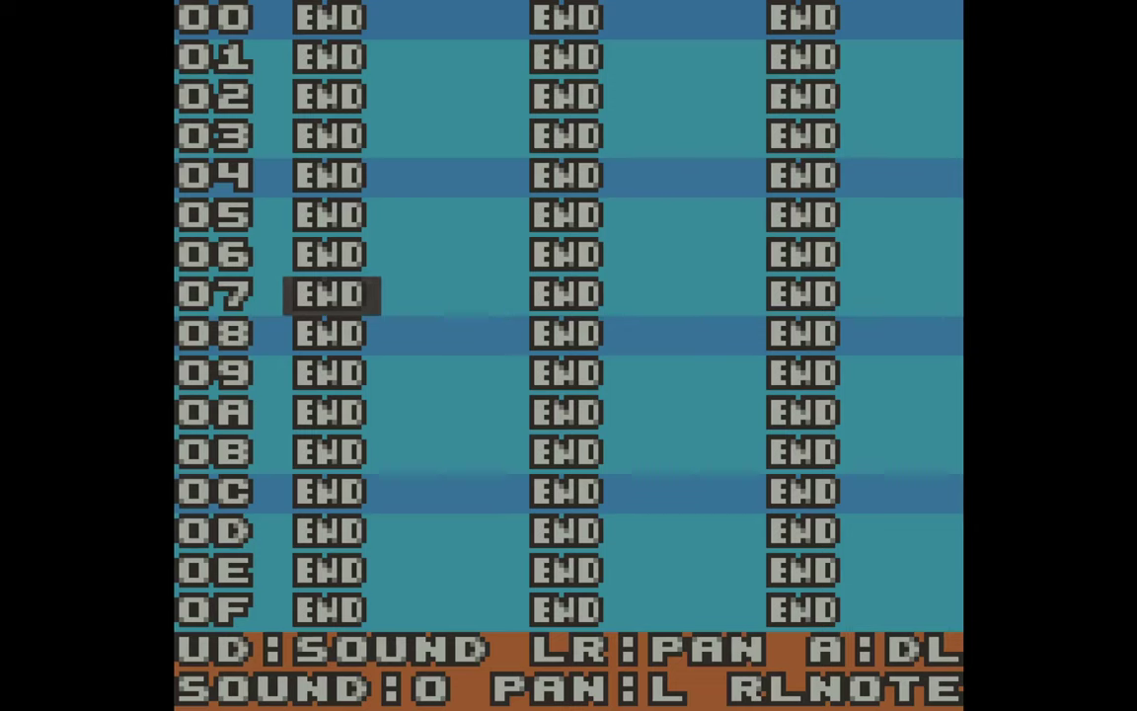
pyautogui.press('Right')
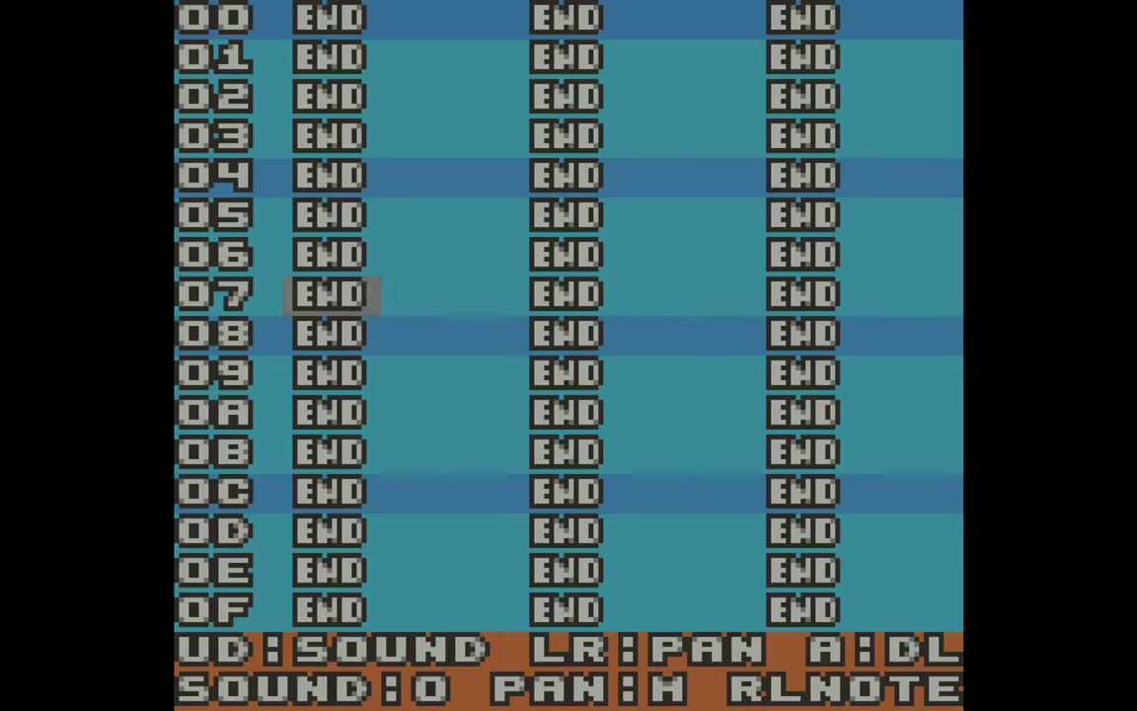
pyautogui.press('Right')
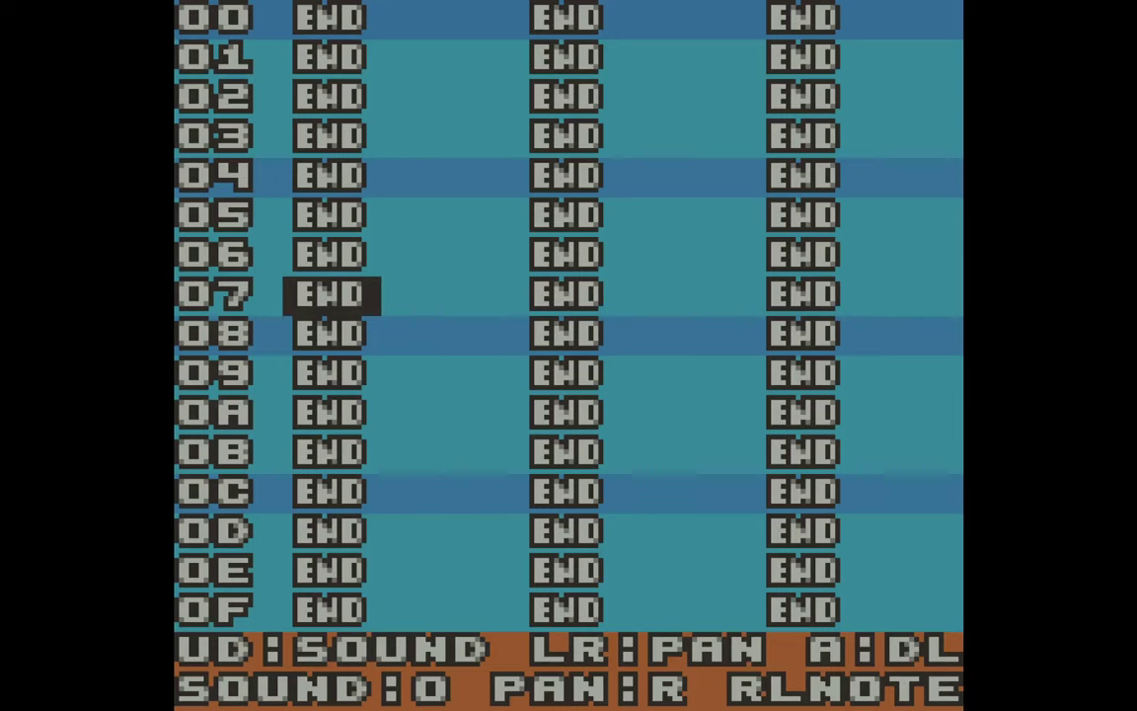
pyautogui.press('Left')
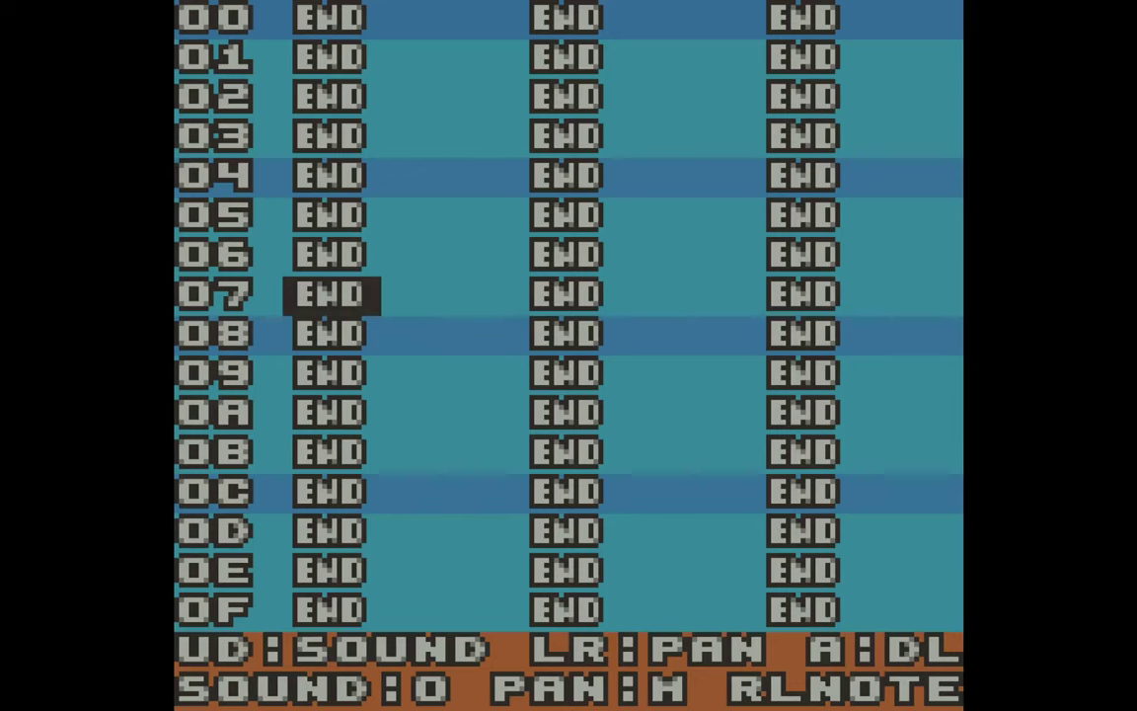